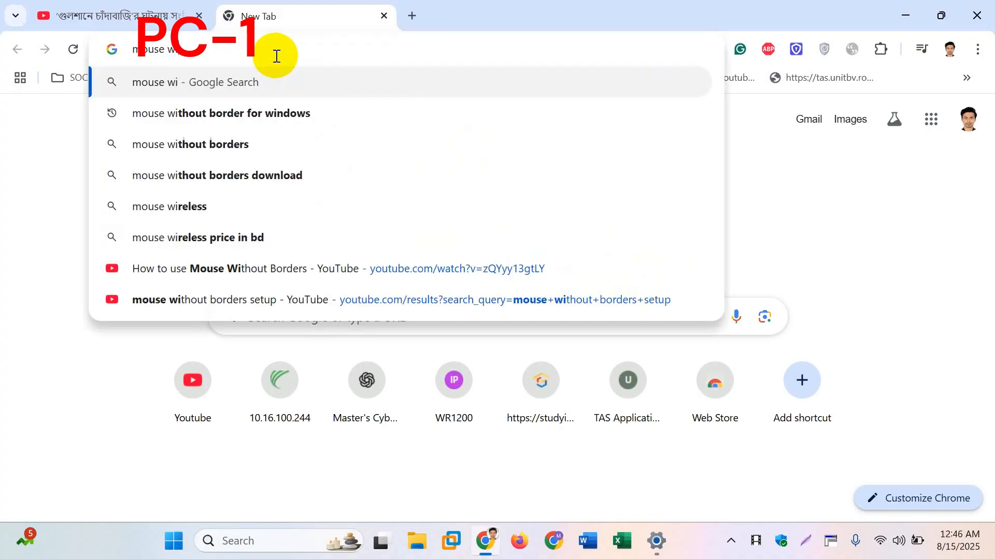
Step: Search the web for "mouse without borders download" and open the Download.it result
text(thout o)
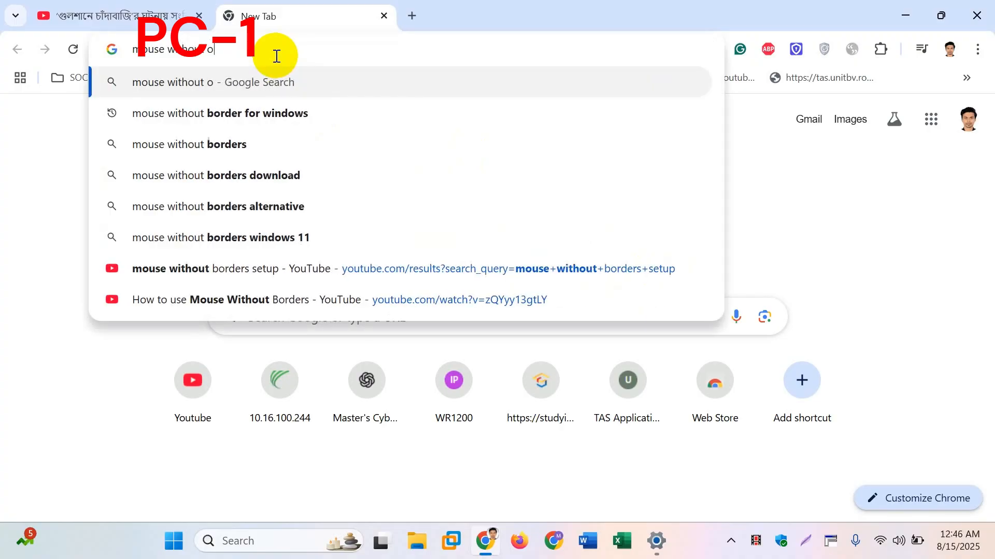
key(BackSpace)
text(bro)
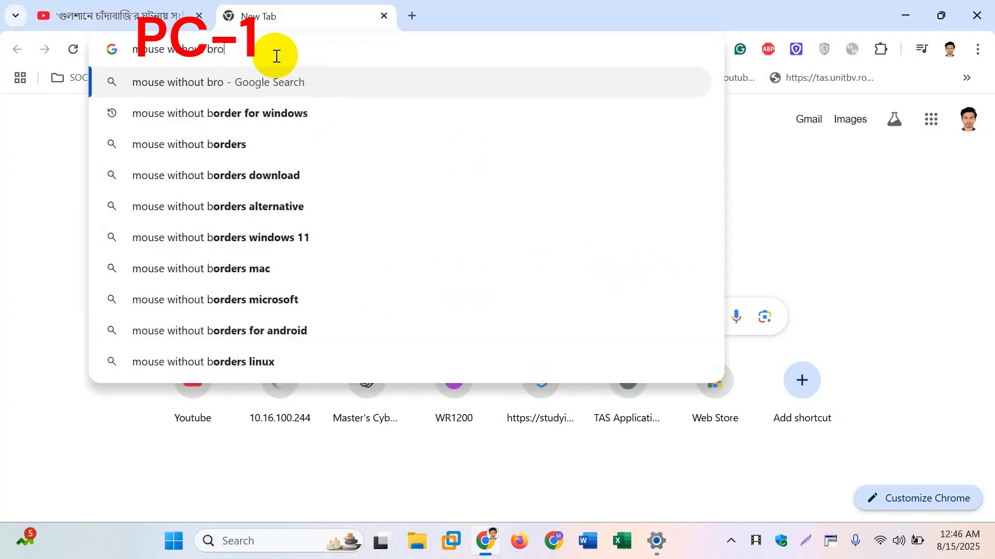
text(ders)
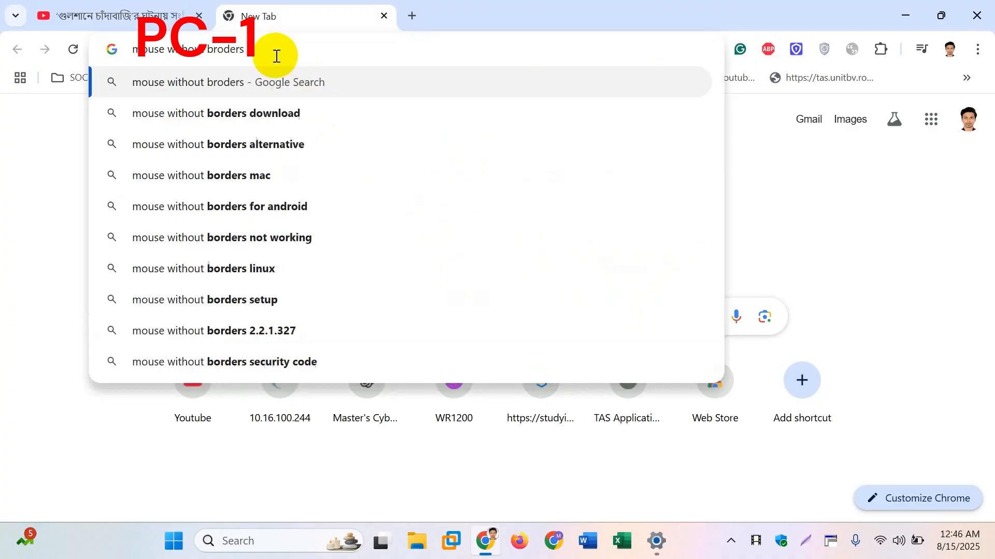
click(206, 112)
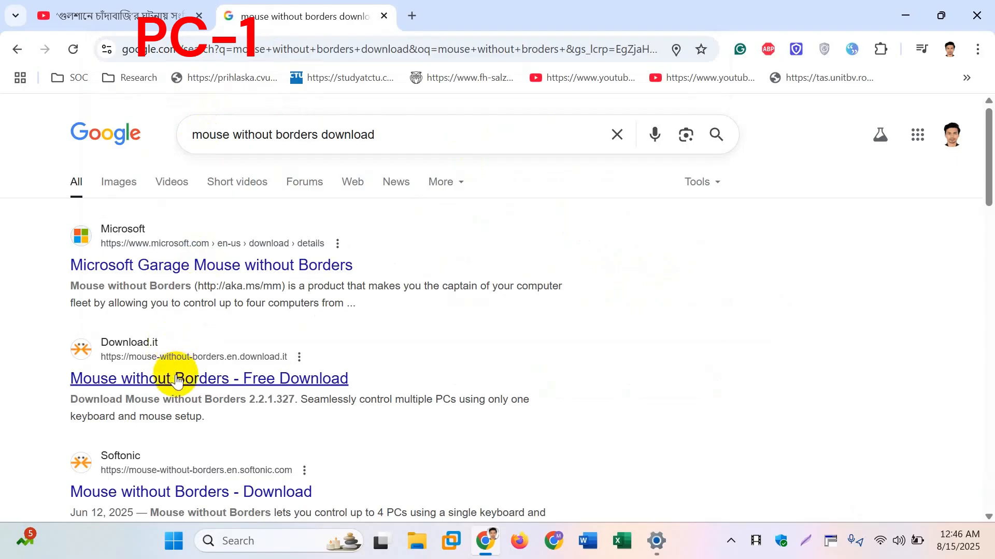
click(175, 377)
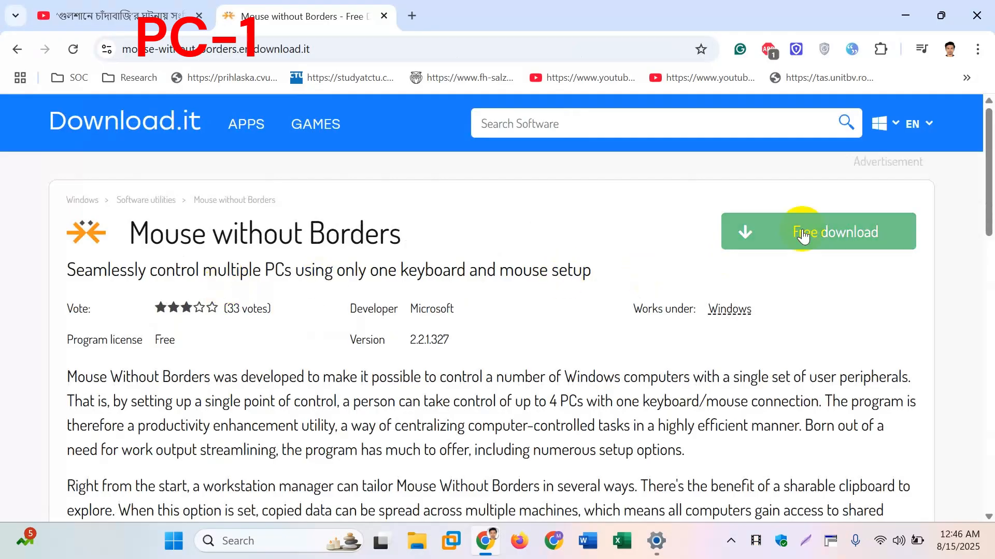
Step: Download the Mouse without Borders installer from Download.it, declining the optional Opera offer
click(803, 235)
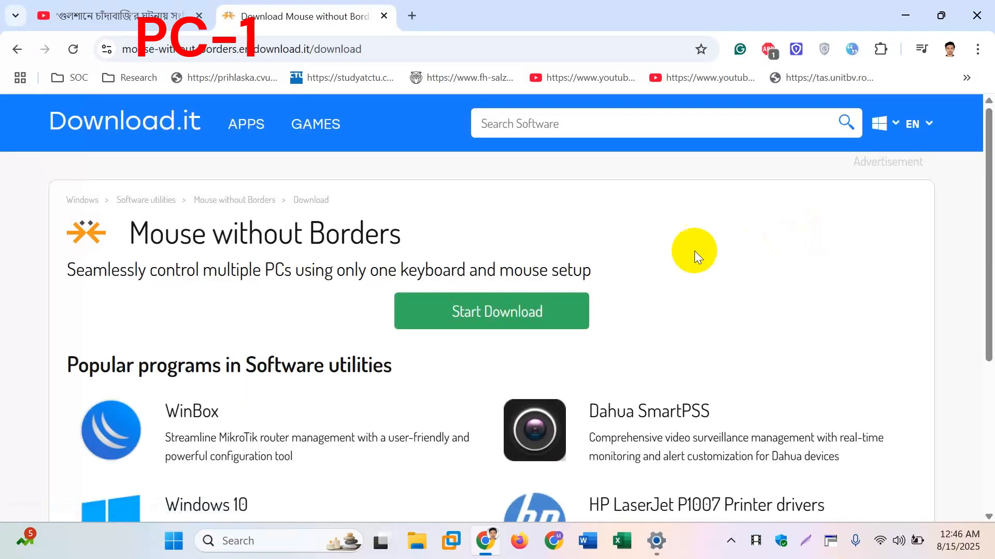
click(489, 311)
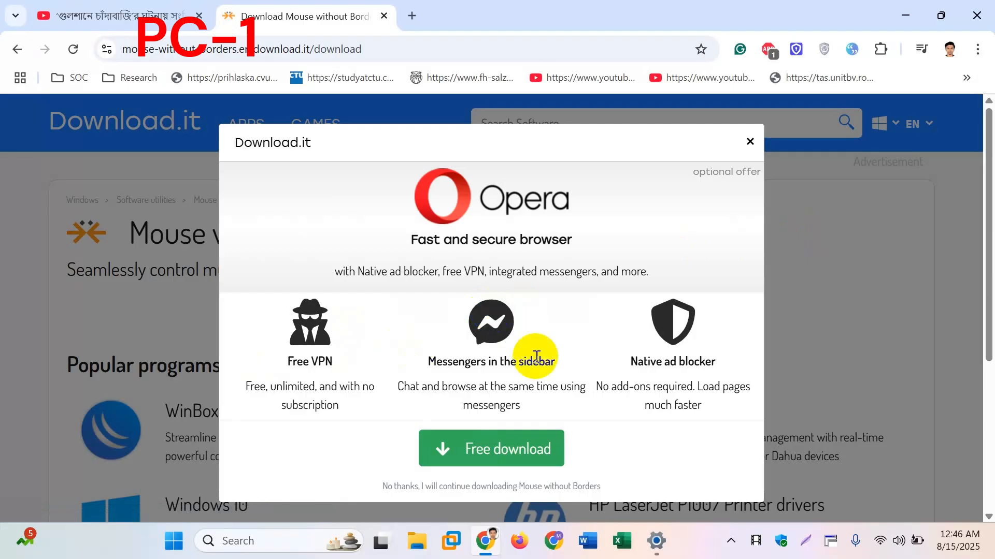
click(749, 142)
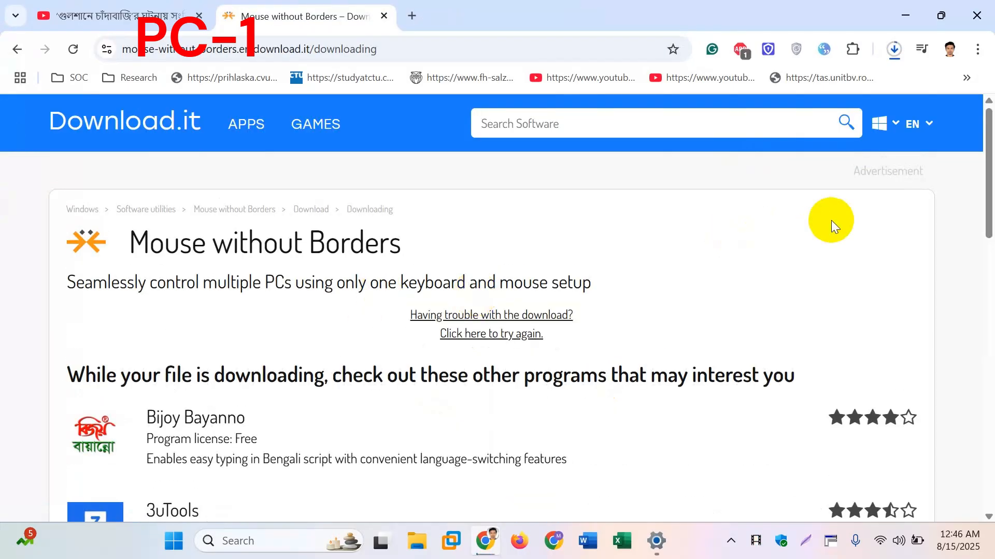
Step: Run the downloaded mouse-without-borders.msi, accept the license terms, and complete the installation
click(894, 50)
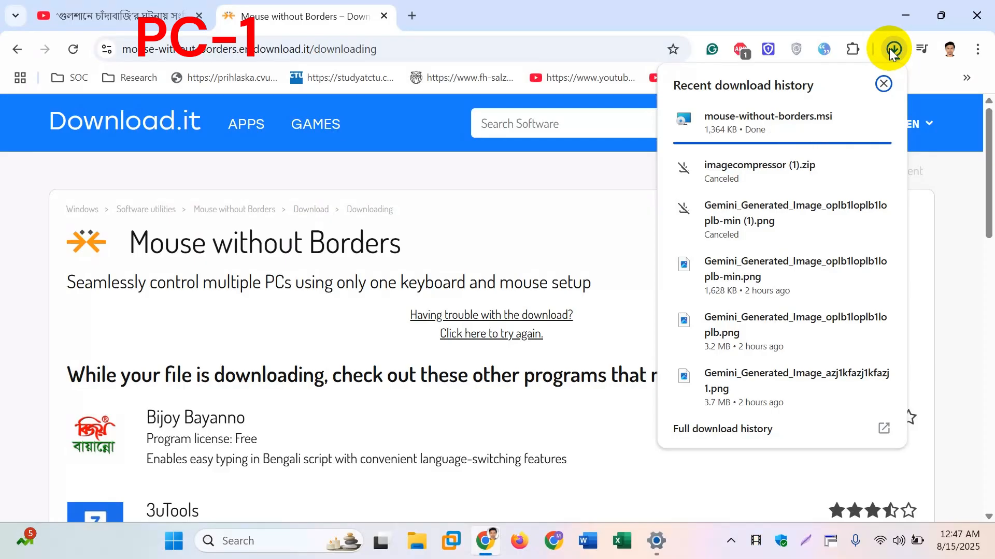
click(772, 136)
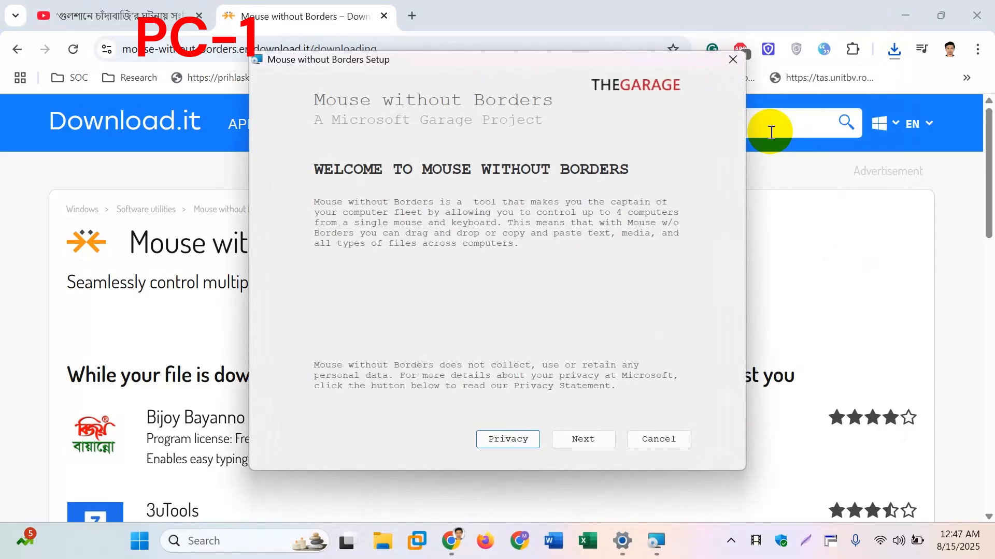
click(597, 443)
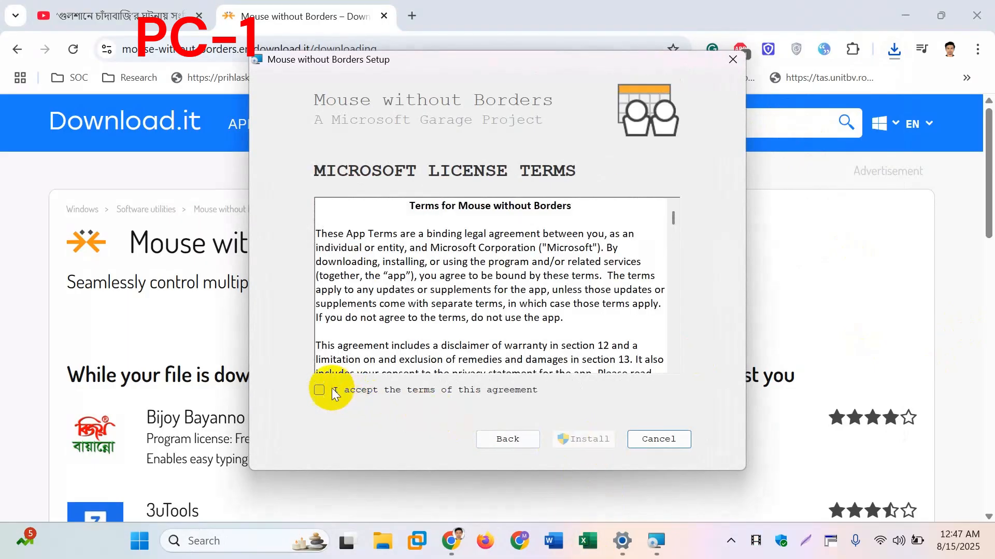
click(319, 390)
click(594, 441)
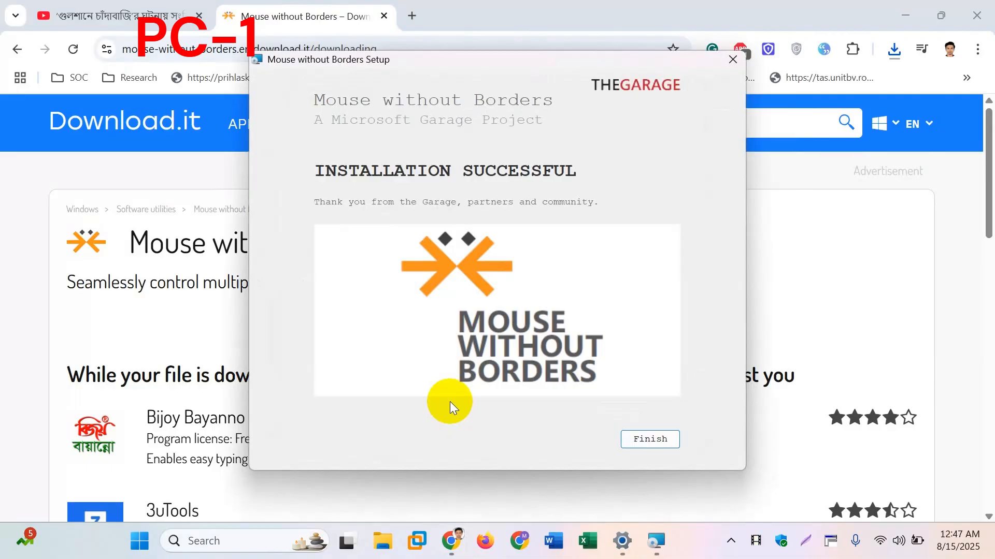
click(652, 438)
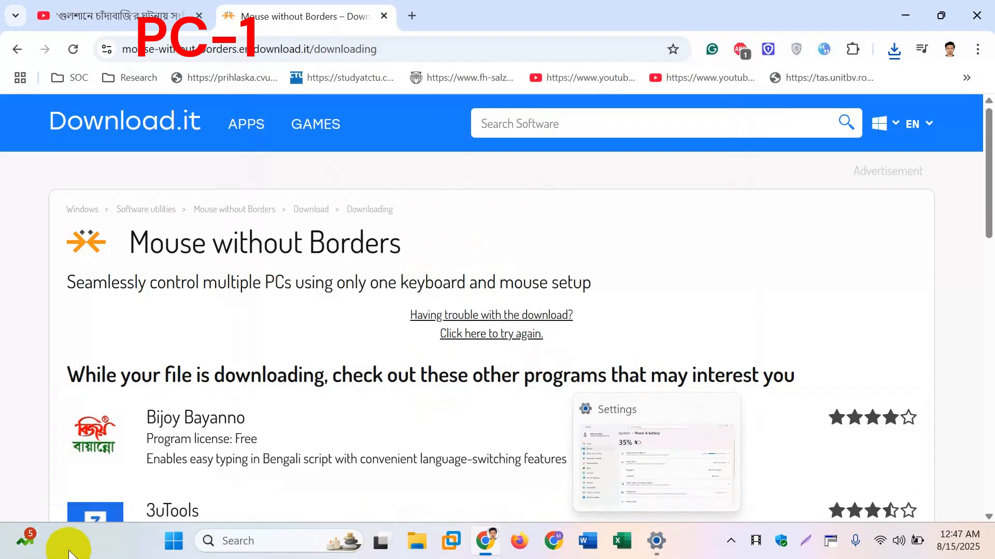
Step: Find the installed Mouse without Borders app by searching for "mou" and launch it
click(174, 541)
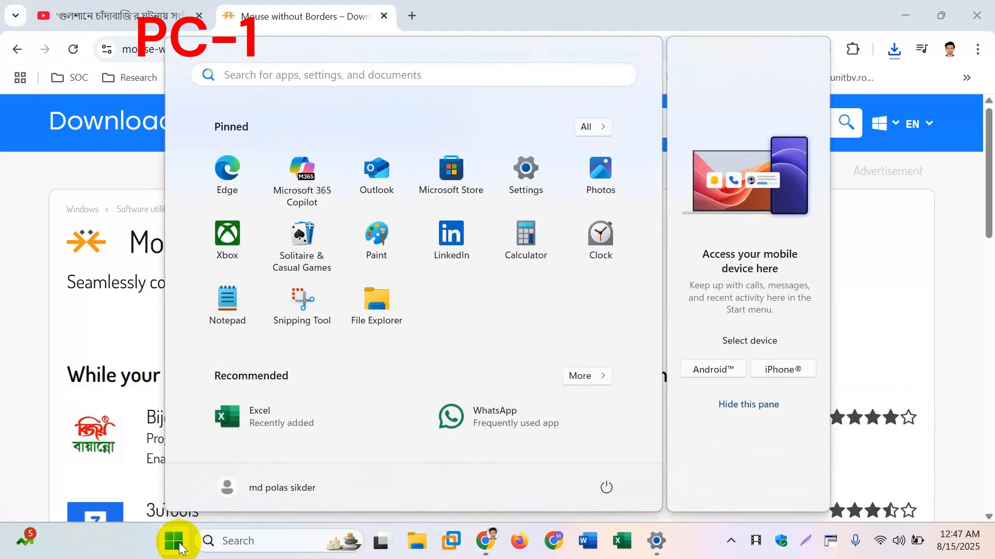
text(mou)
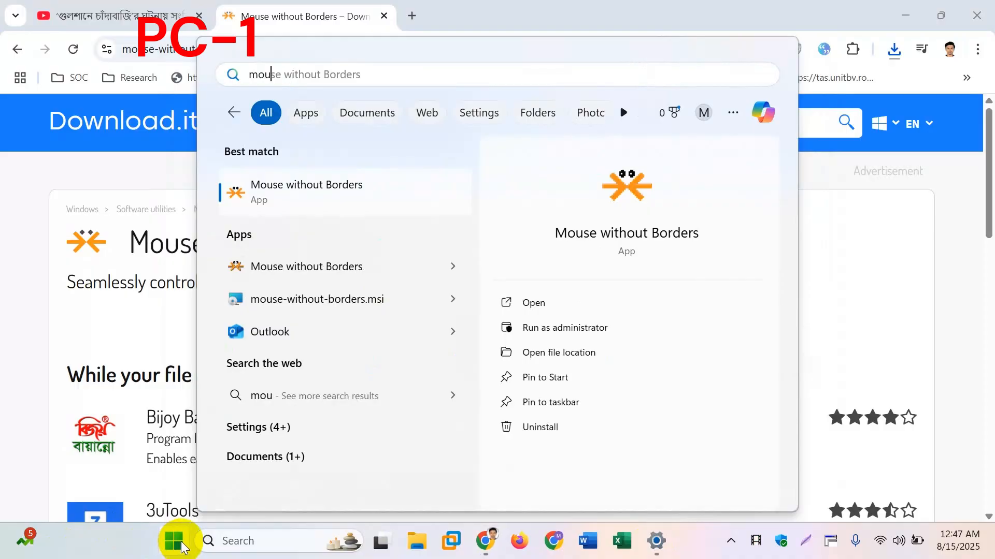
click(346, 193)
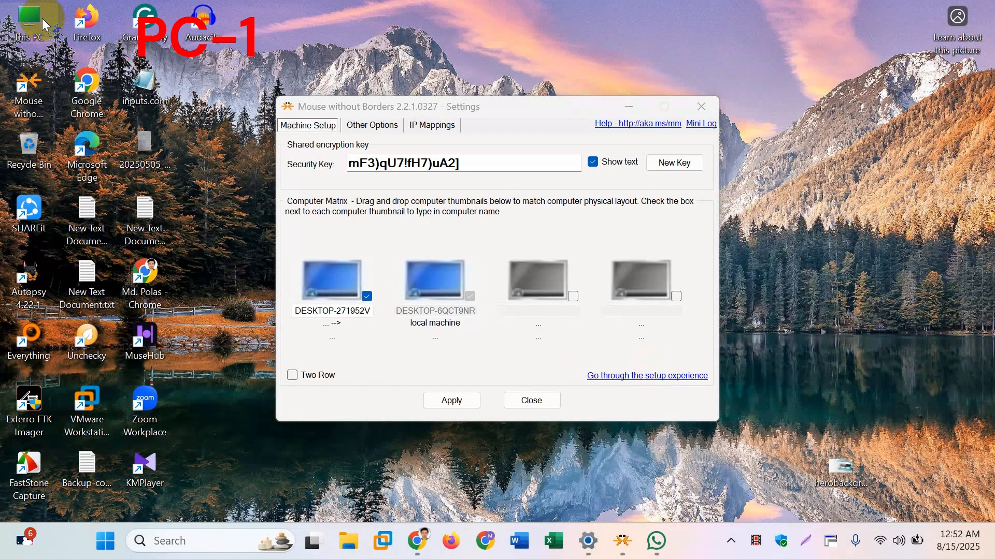
Step: Open the system About page through the properties of This PC on the desktop
right_click(42, 18)
click(132, 240)
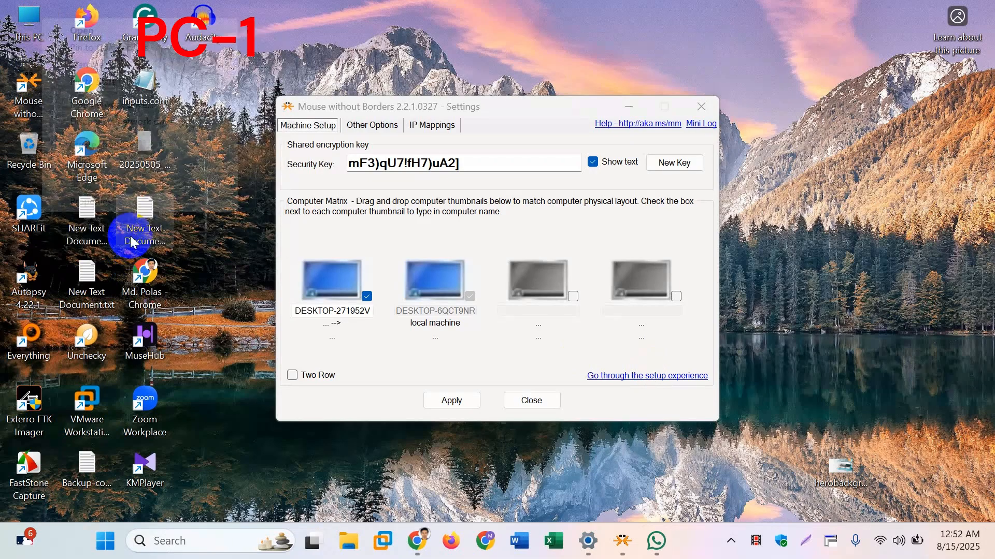
click(98, 201)
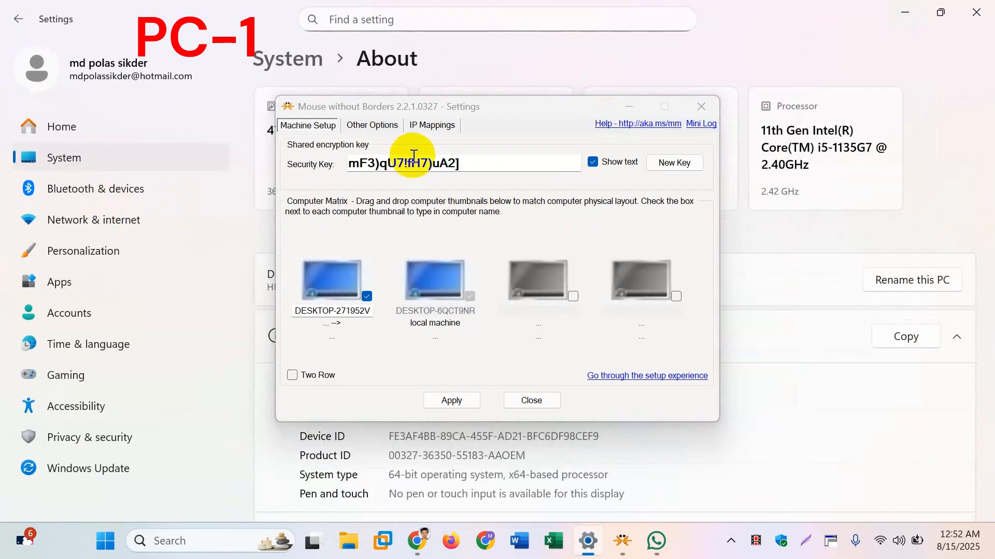
Step: Select the security key in the Mouse without Borders settings, and minimize that window to view the device name on the About page
drag(485, 160, 297, 160)
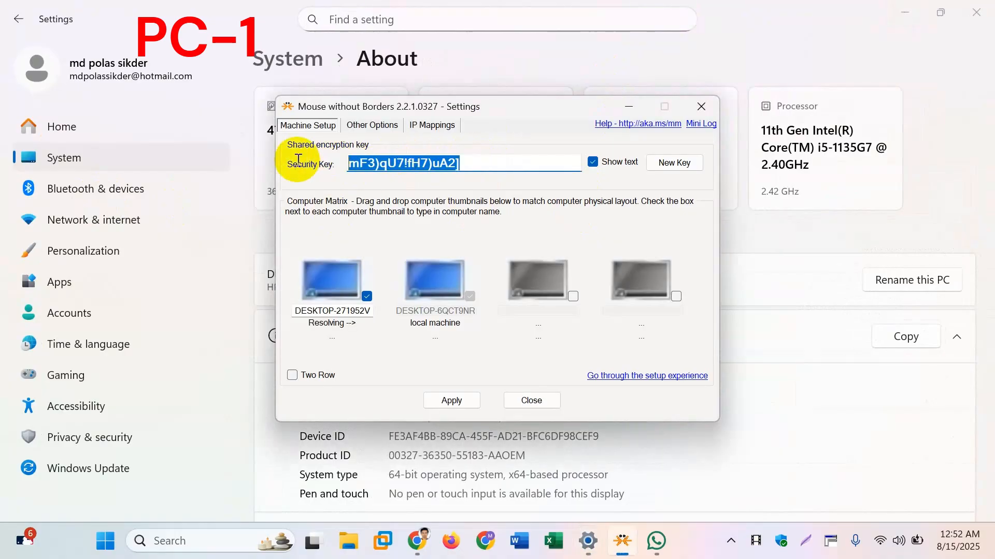
click(632, 107)
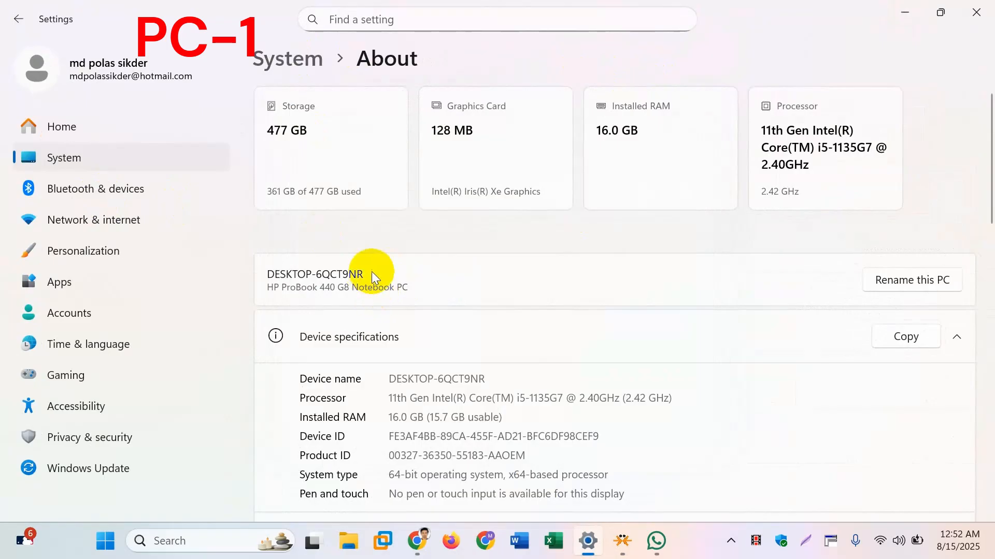
click(872, 281)
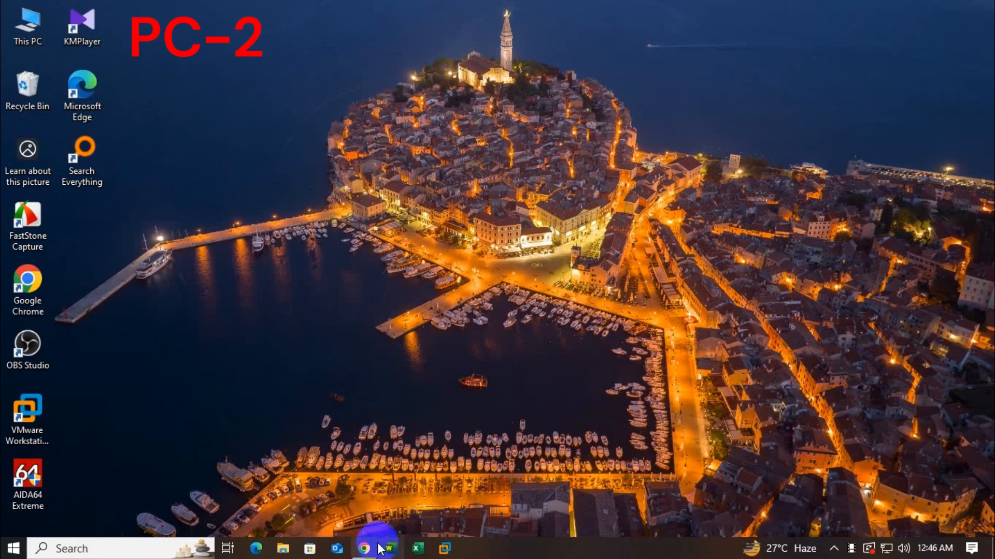
Step: On the second computer, search Google in Chrome for "mouse without borders download" and open the Download.it result
click(374, 549)
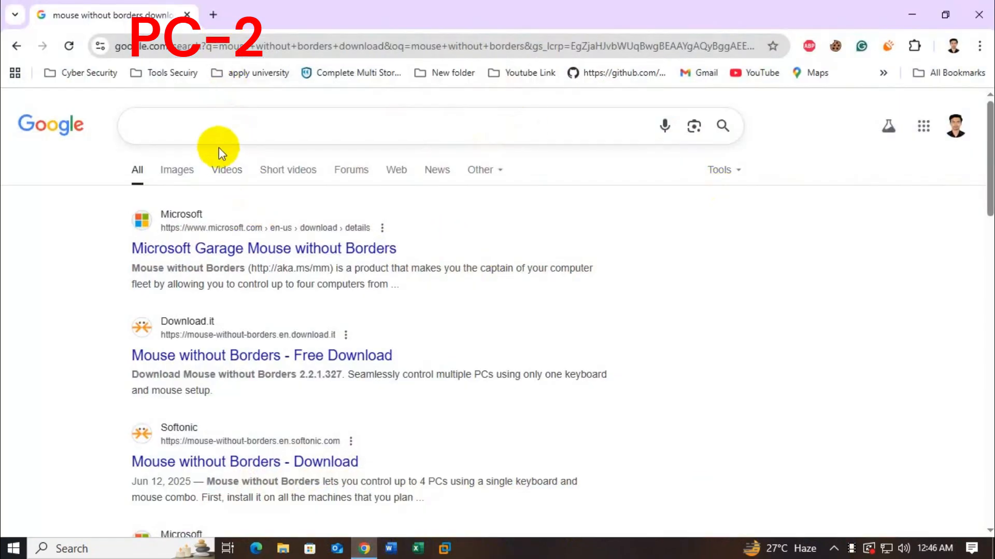
click(203, 124)
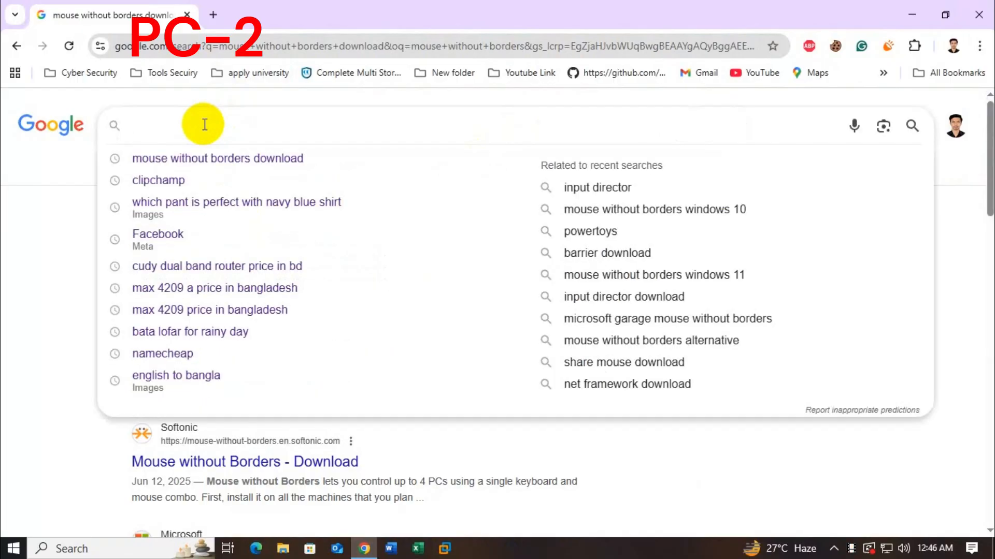
click(275, 158)
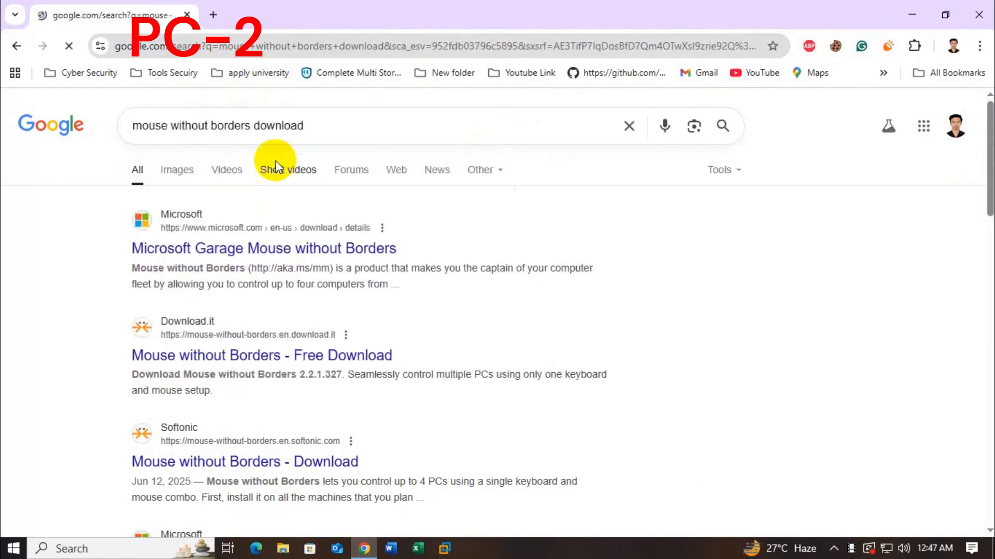
click(275, 355)
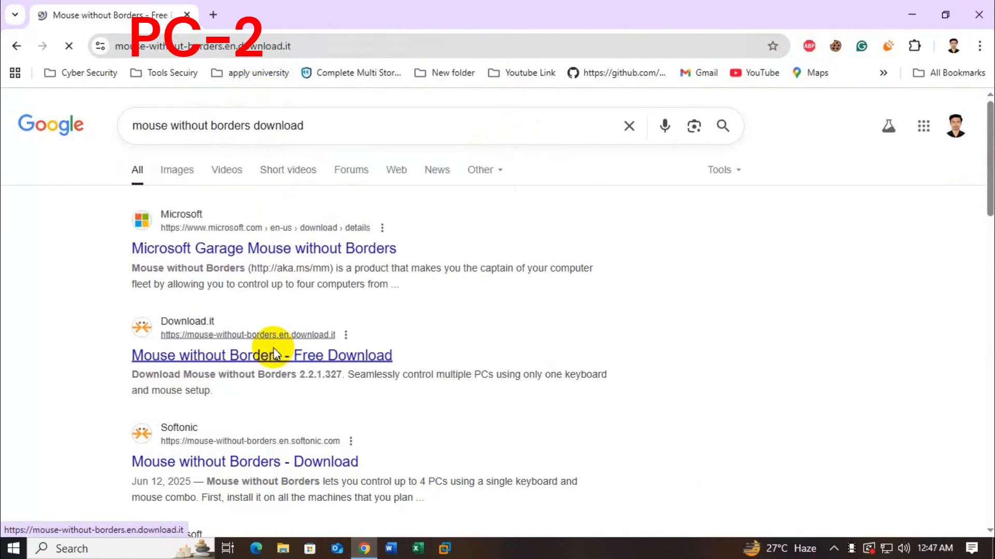
Step: Download the Mouse without Borders installer on the second computer, dismissing the Opera offer
click(829, 224)
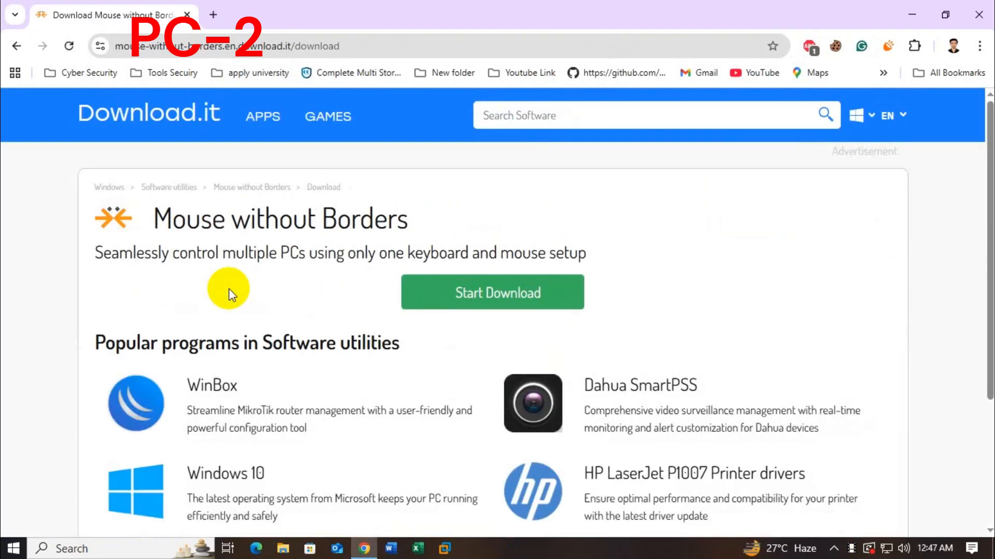
click(464, 303)
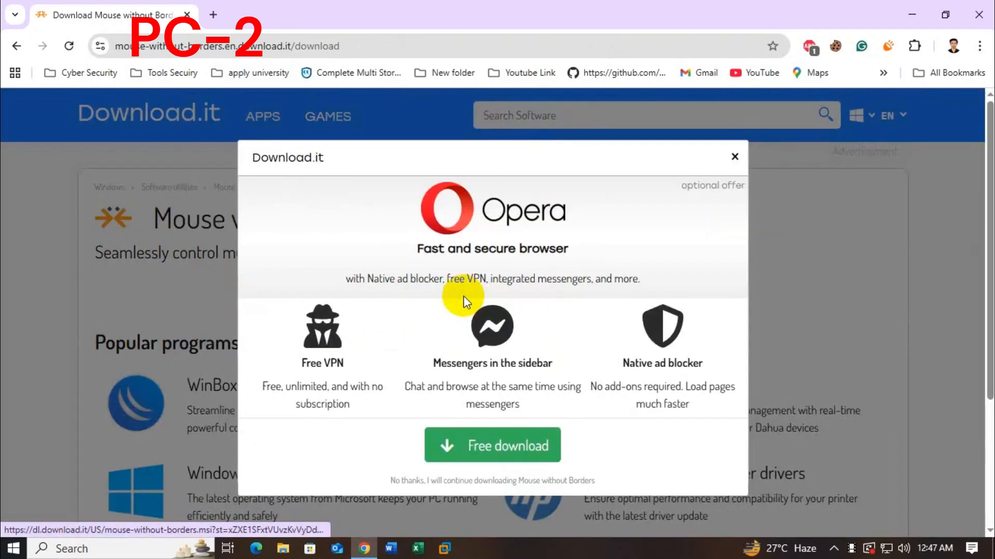
click(734, 157)
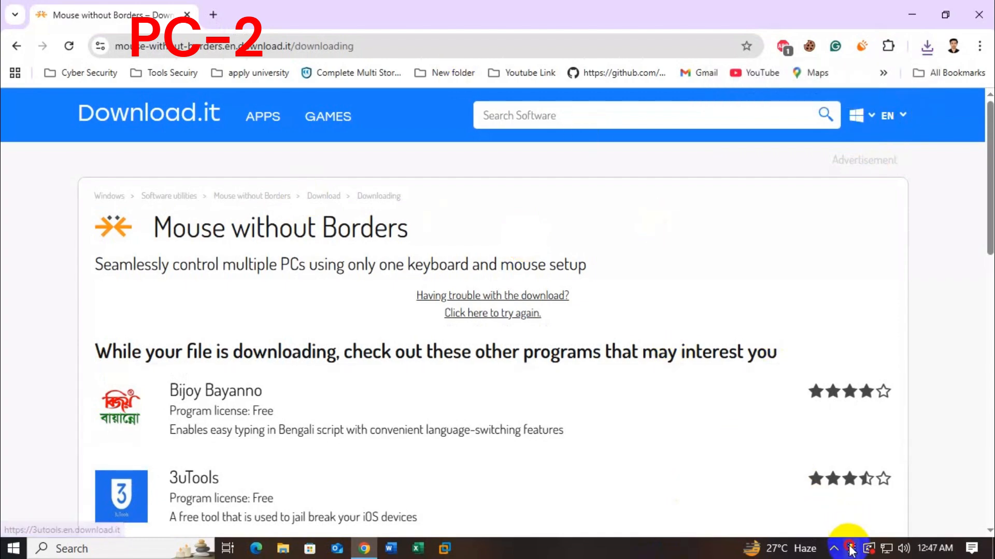
Step: Proceed to the computer linking form and show the hint on where to find the security code
click(476, 405)
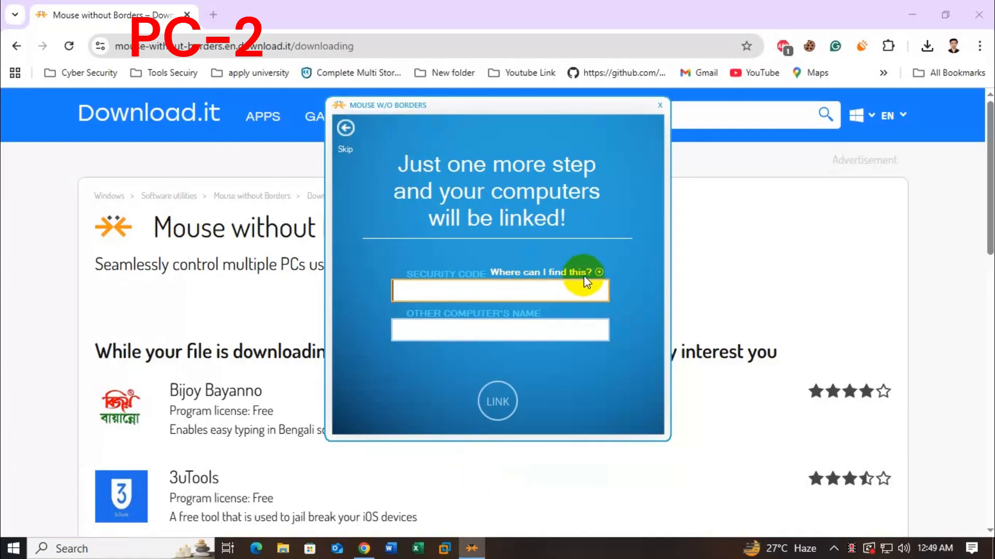
mouse_move(598, 273)
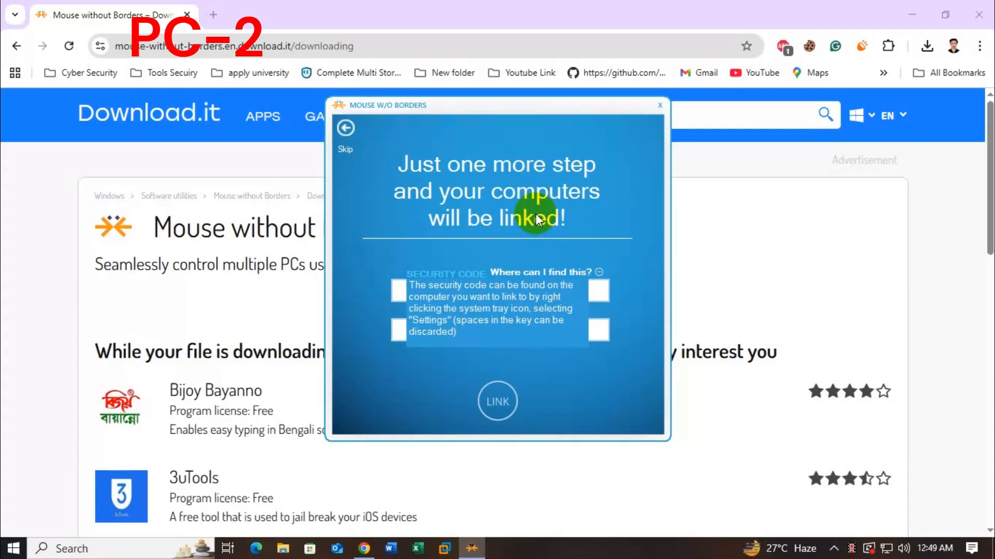
click(213, 15)
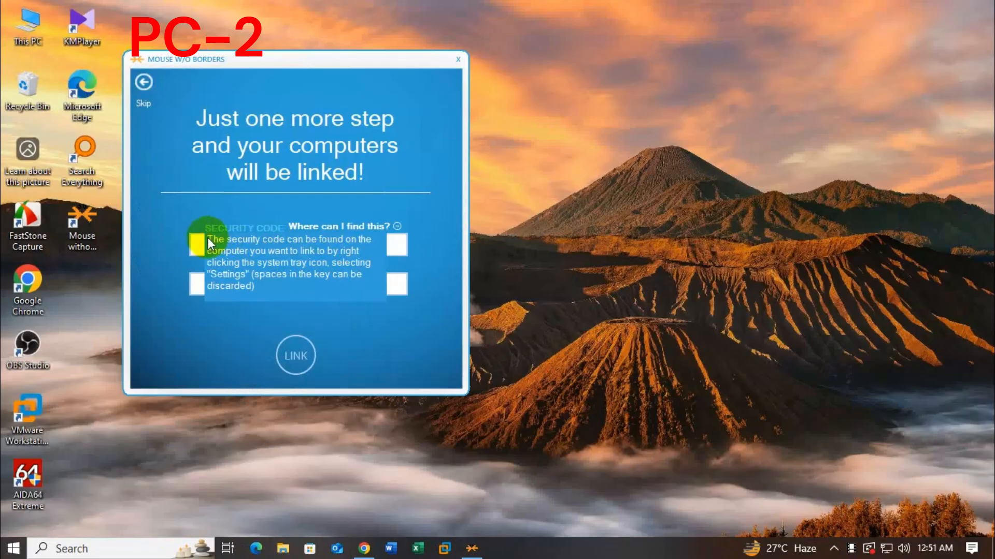
Step: Paste the security code into the linking form and enter DESKTOP-6QCT9NR as the other computer's name
right_click(194, 244)
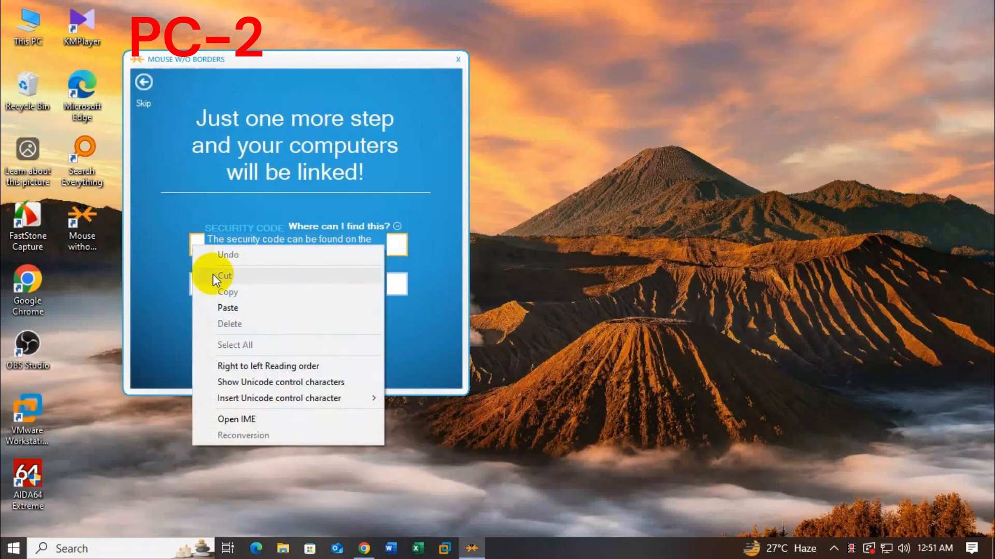
click(225, 306)
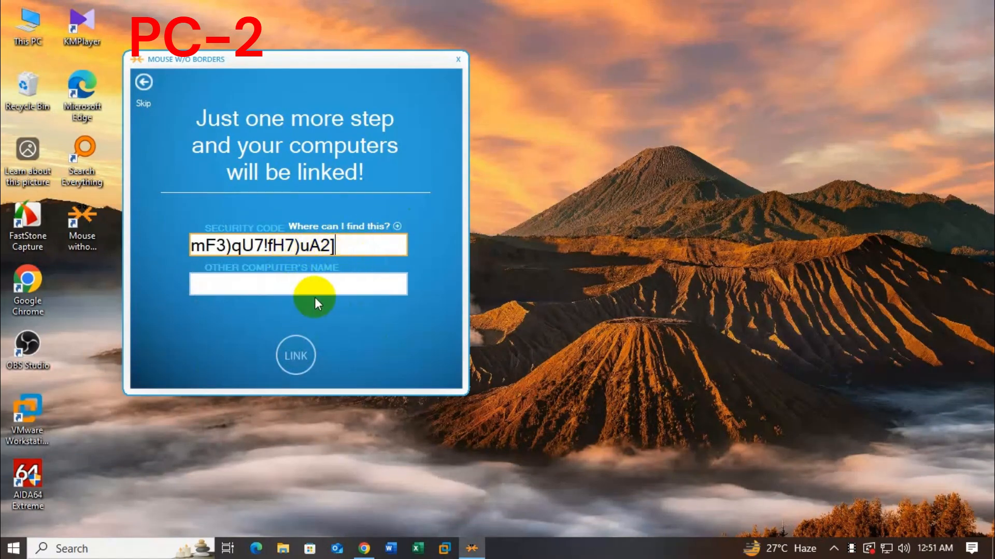
click(308, 287)
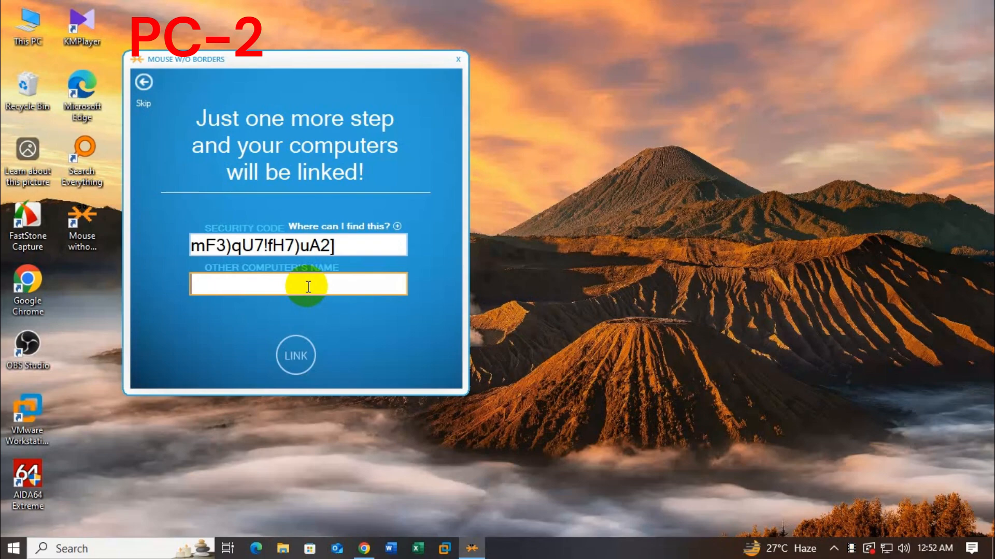
text(DSK)
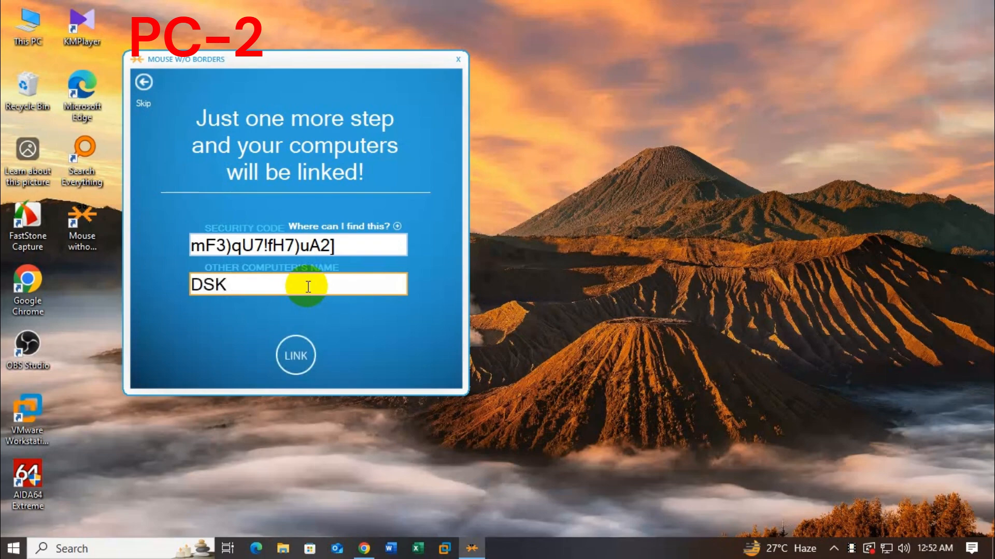
key(BackSpace)
key(BackSpace)
text(e)
key(BackSpace)
text(ESKTOP)
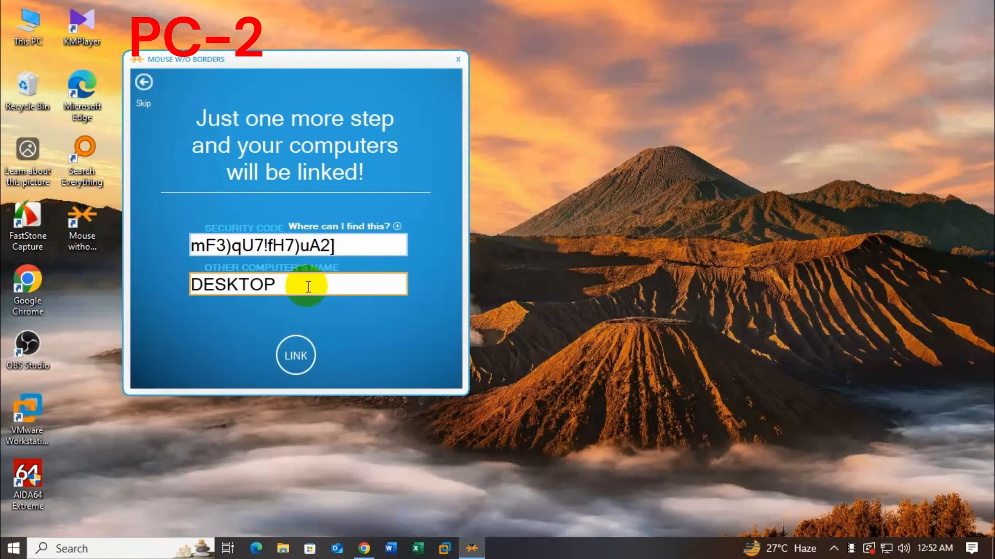
text(-6QCT9NR)
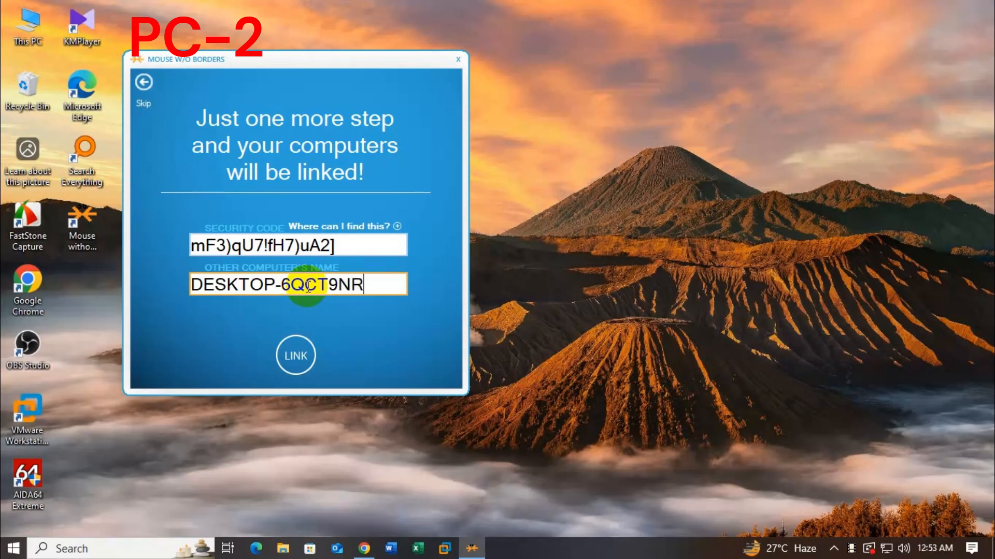
Step: Link the two computers and complete the remaining setup pages to reach the Mouse without Borders settings
click(295, 355)
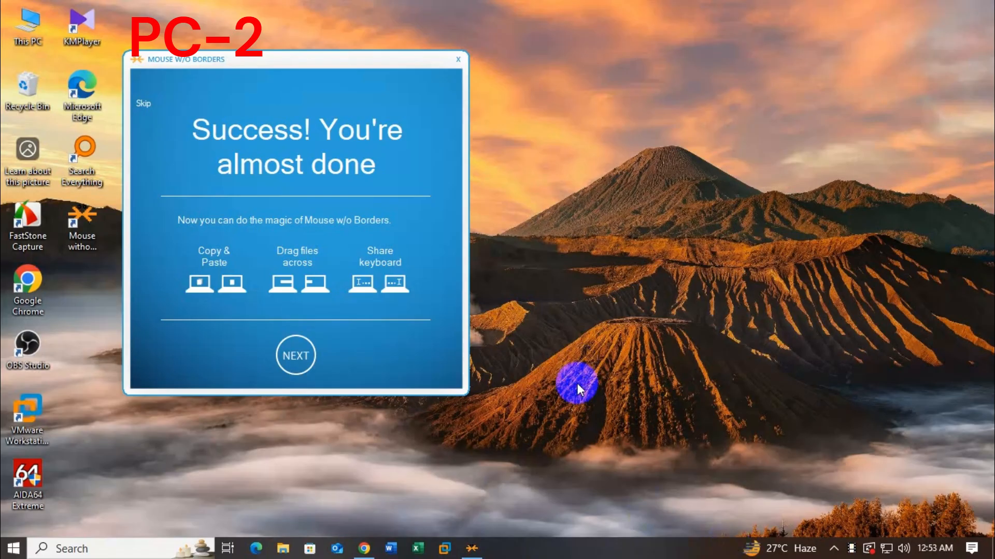
click(288, 360)
click(294, 356)
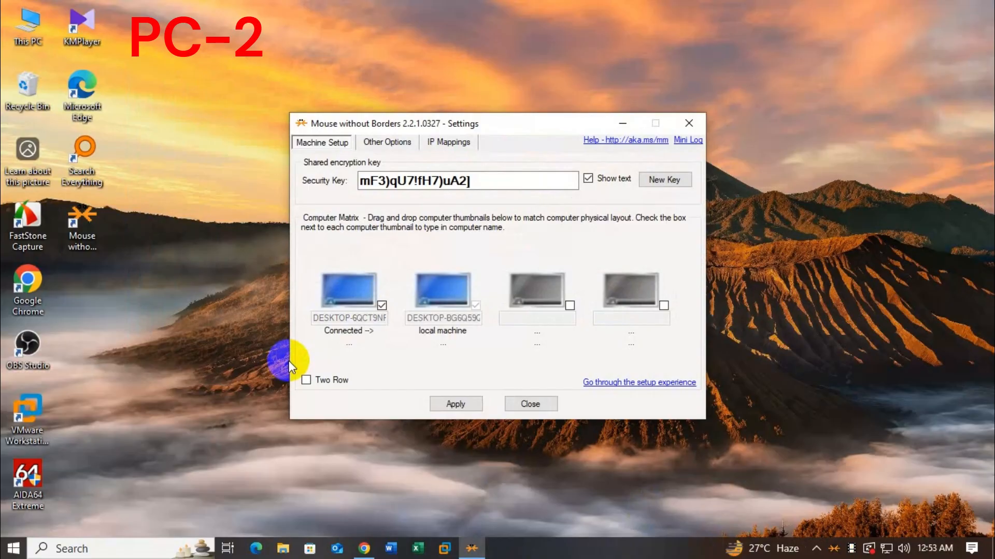
Step: Place the local machine before DESKTOP-6QCT9NR in the computer matrix, apply the layout, and close the settings
click(450, 409)
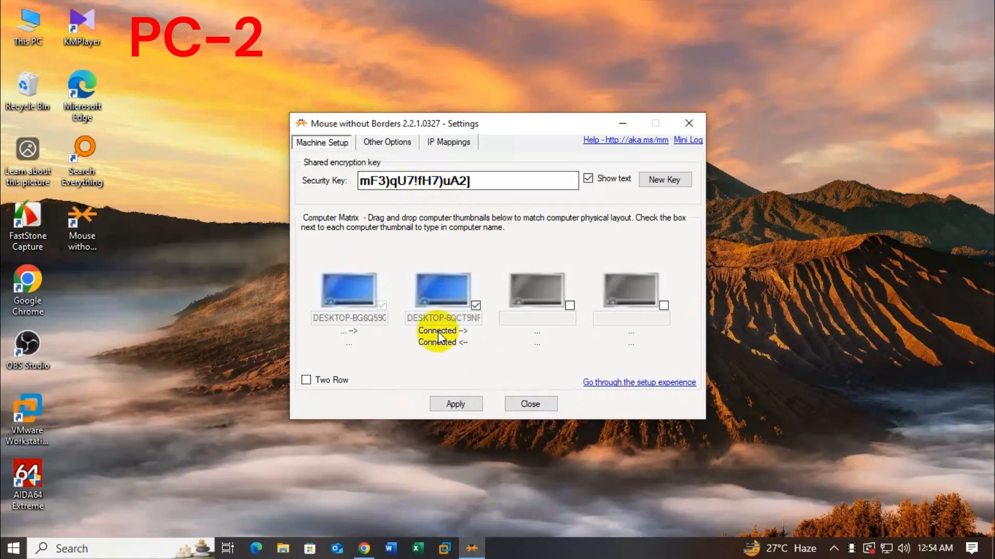
click(458, 405)
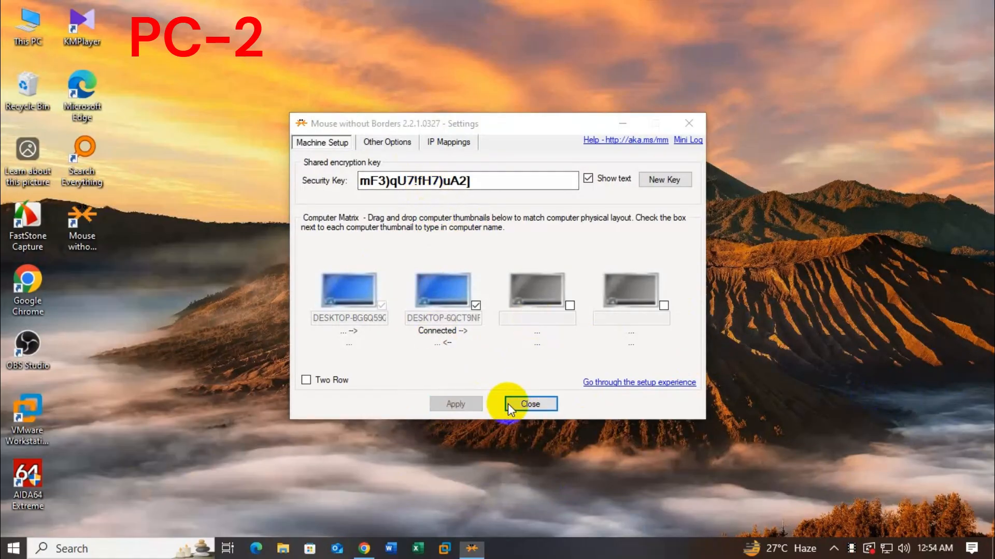
click(536, 405)
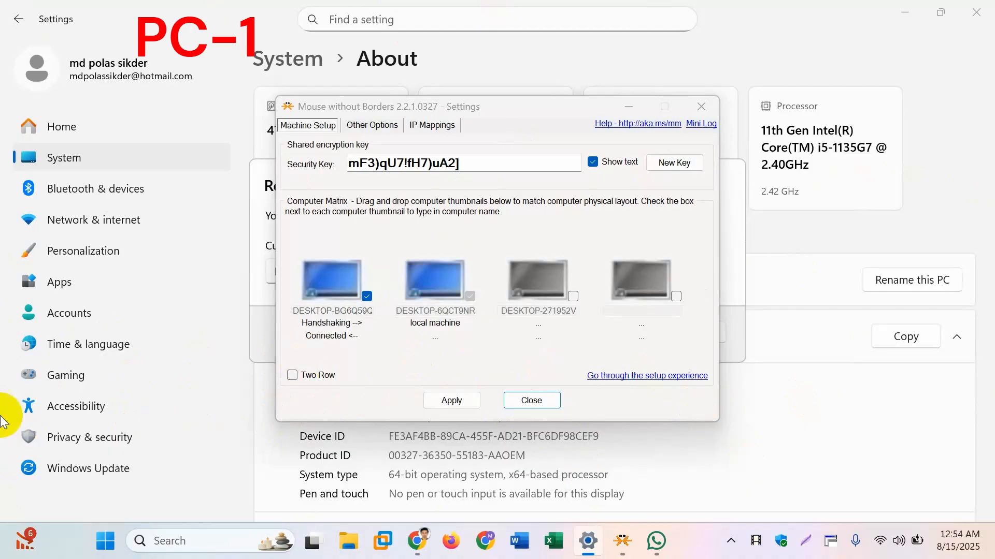
Step: On the first computer, apply and close the Mouse without Borders settings, and cancel renaming the PC
click(450, 400)
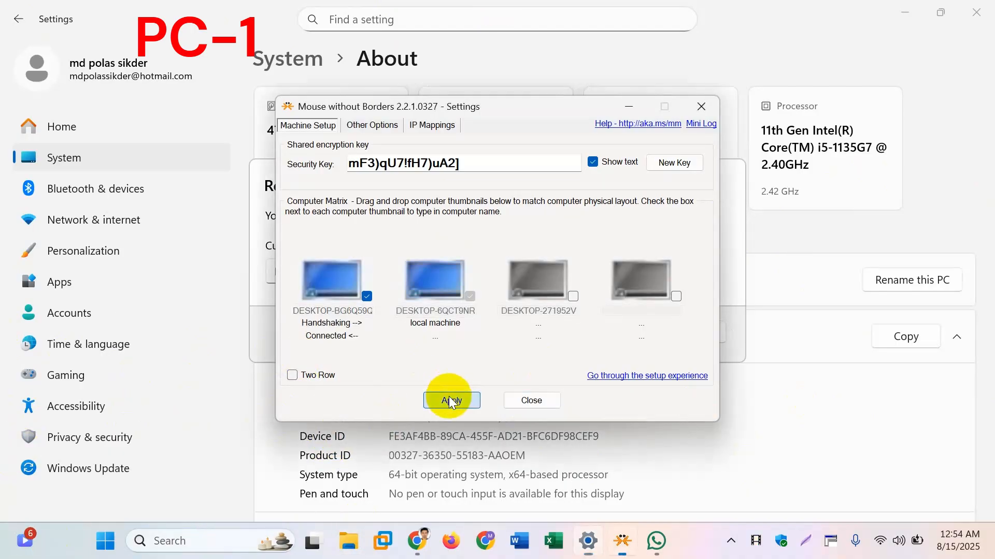
click(539, 403)
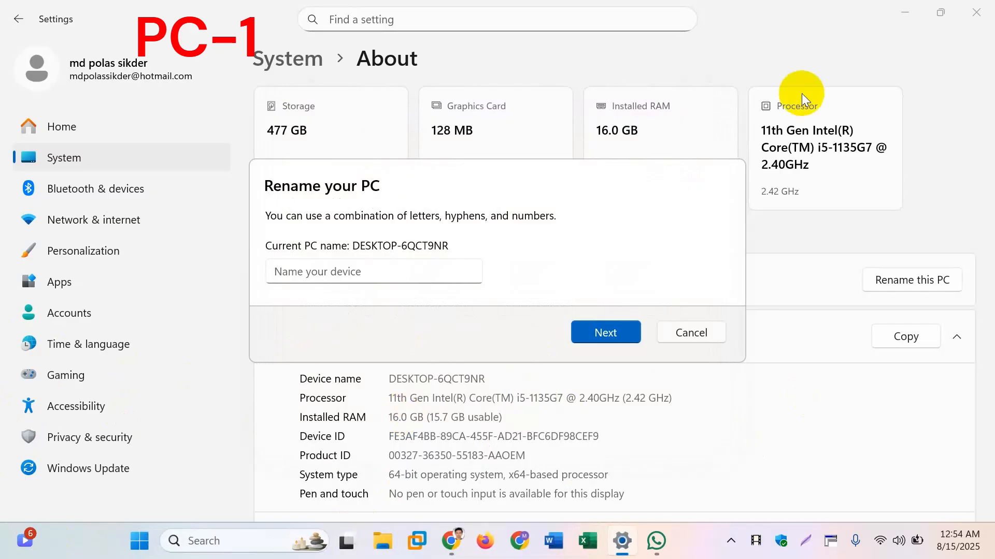
click(691, 333)
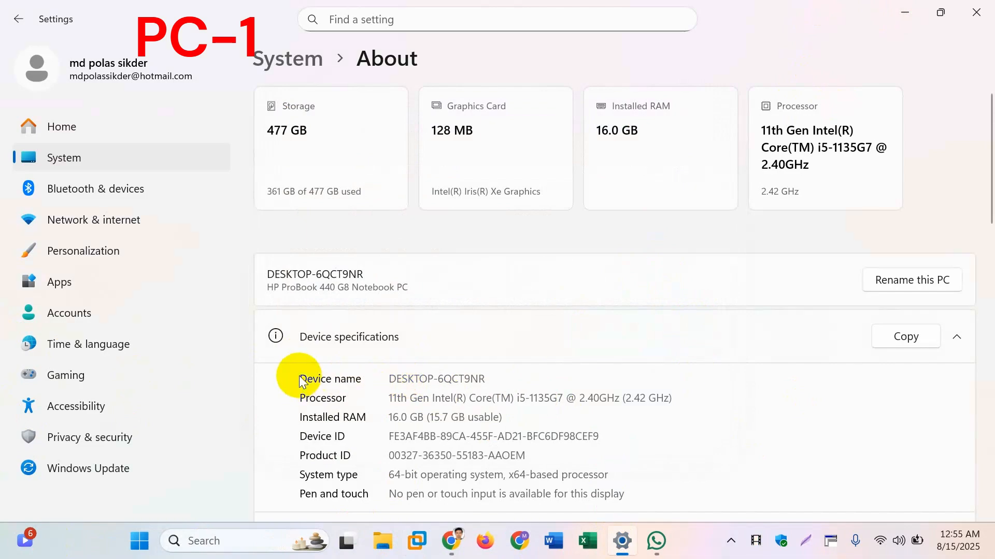
Step: Copy the Pen and touch text "No pen or touch input is available for this display" from the device specifications
drag(625, 493, 351, 355)
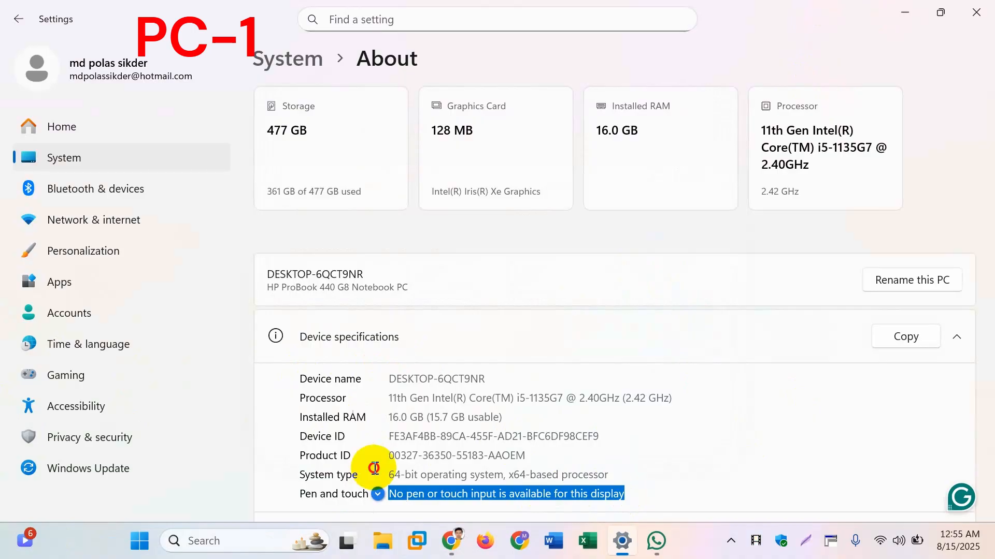
right_click(455, 496)
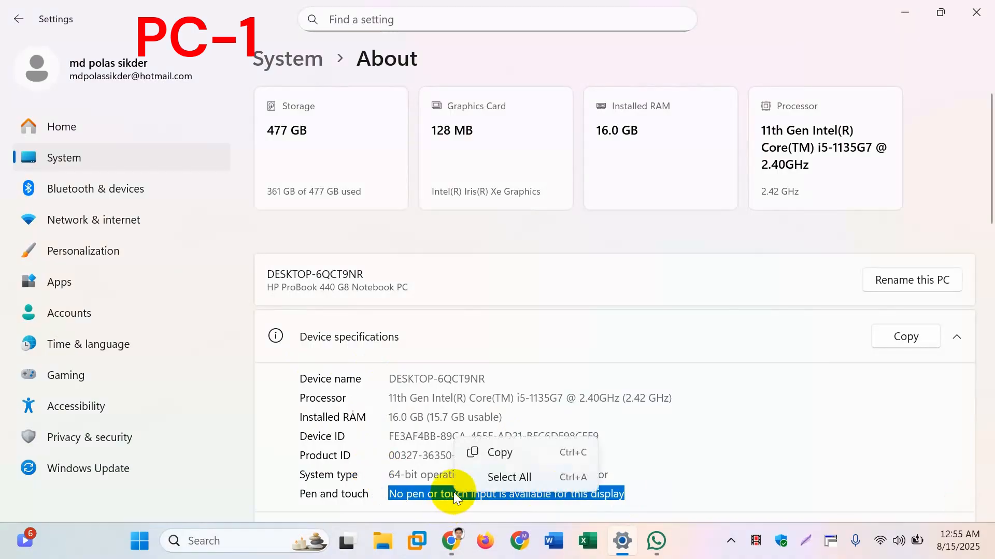
click(487, 452)
click(503, 452)
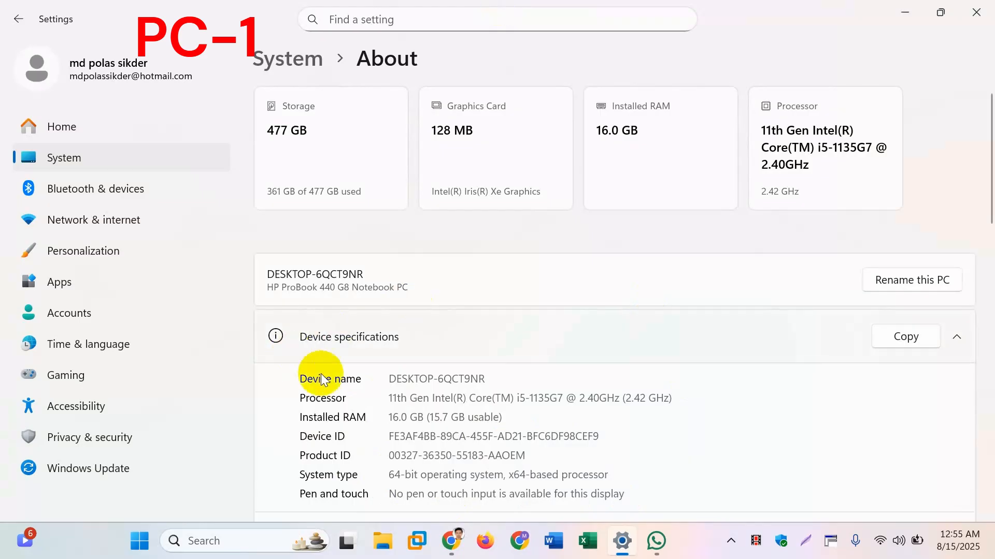
drag(612, 494, 486, 494)
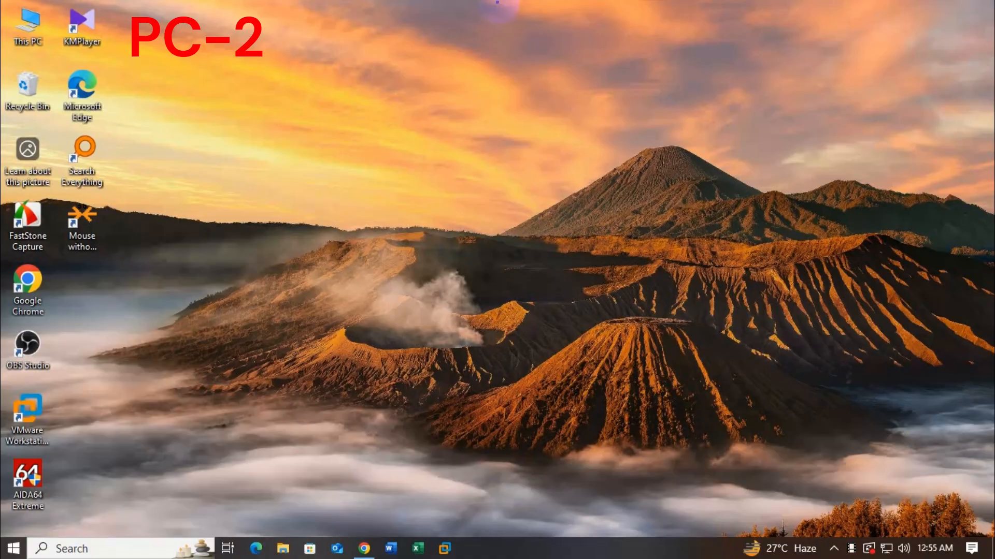
Step: On the second computer, create a text document on the desktop, open it in Notepad, and paste the copied text
right_click(258, 293)
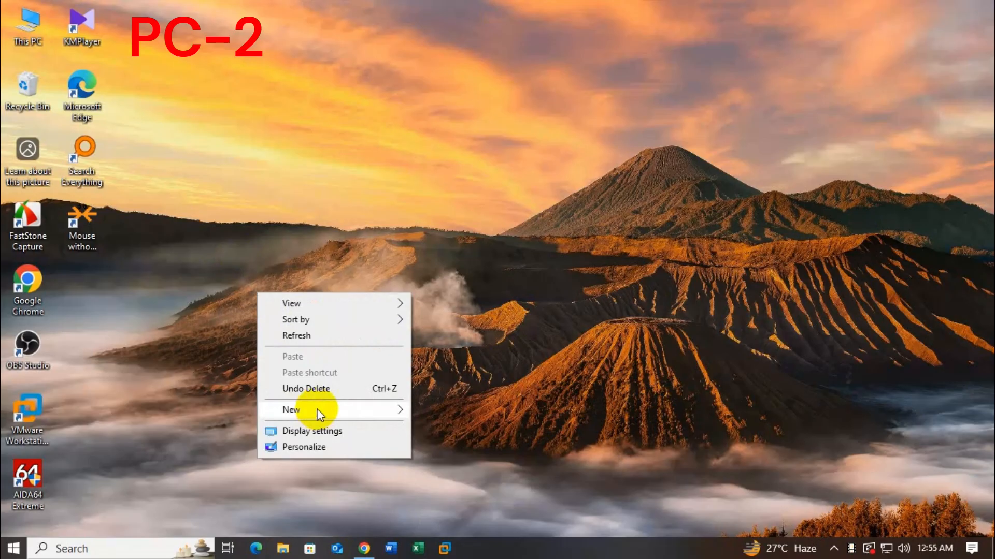
mouse_move(318, 412)
click(458, 514)
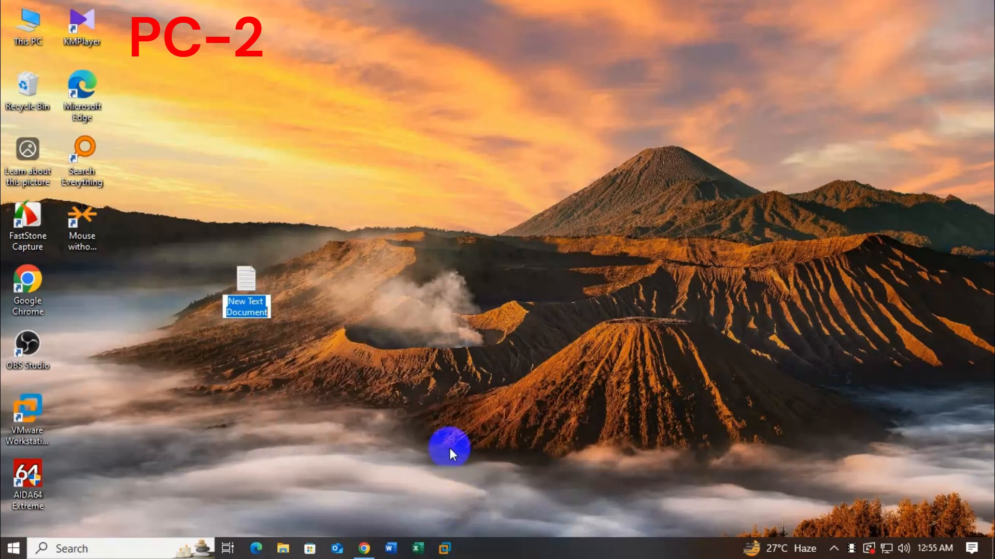
double_click(245, 287)
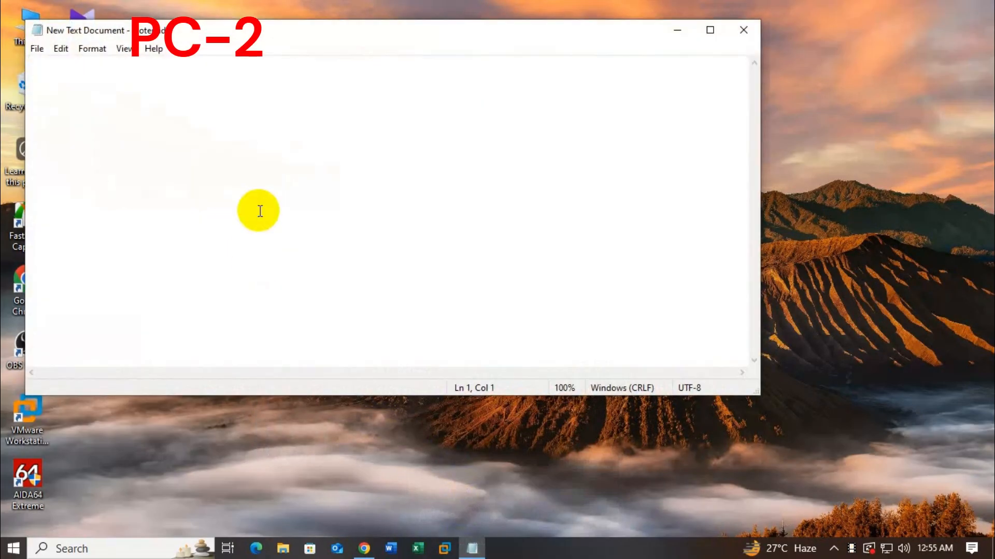
right_click(277, 221)
click(310, 273)
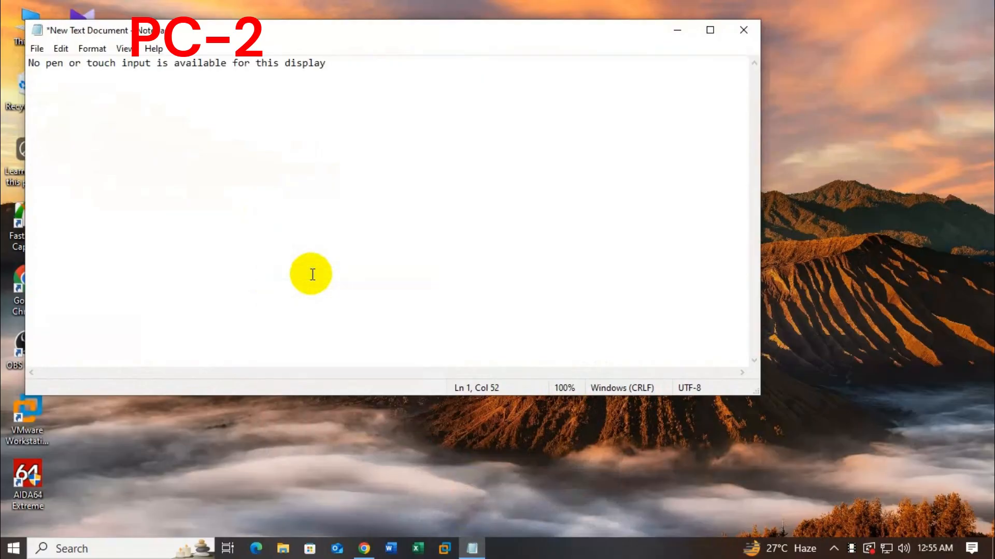
click(310, 273)
Step: Select the entire pasted line in the Notepad document
drag(340, 63, 48, 81)
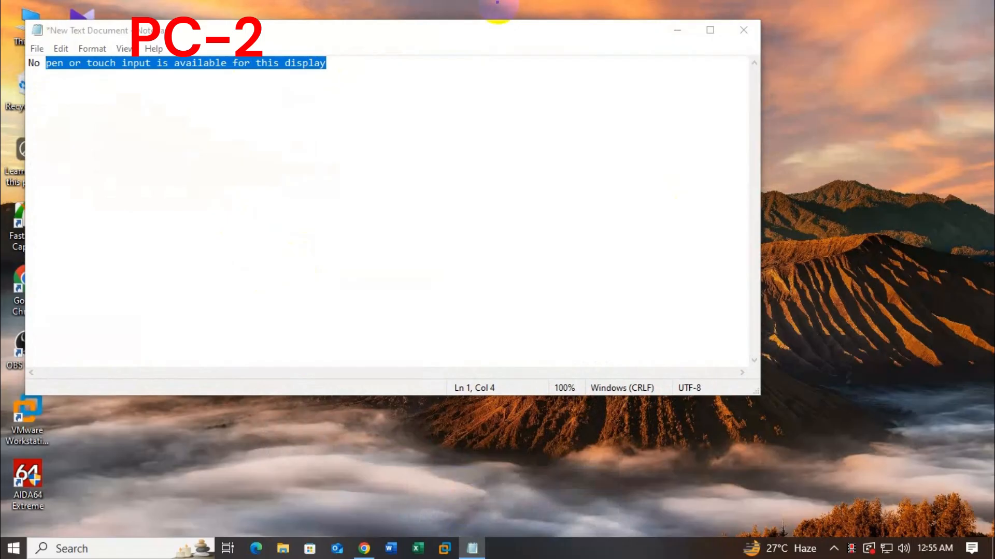
click(284, 88)
drag(326, 63, 28, 63)
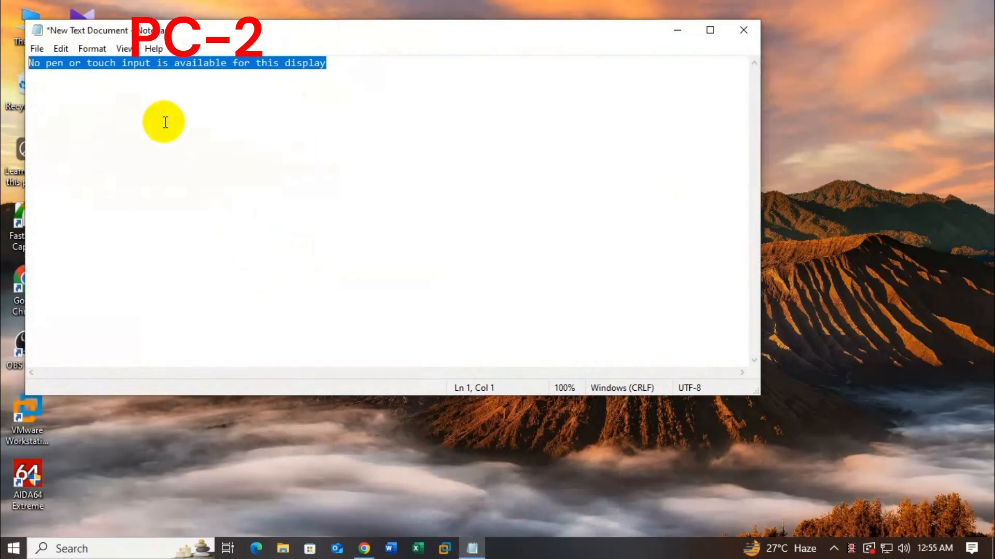